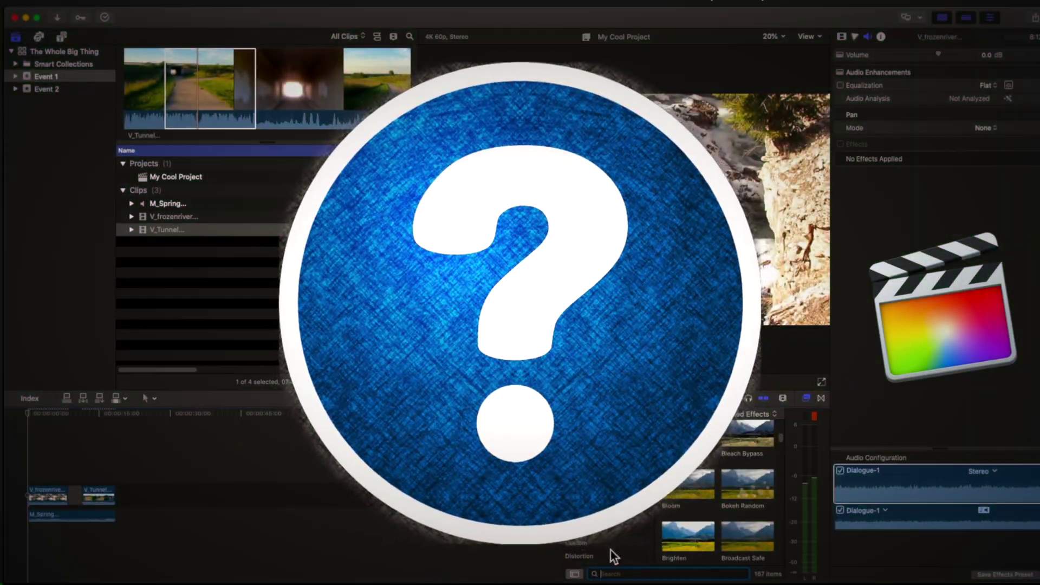
Apply the Insect Eye distortion to V_Tunnel, play the edit to preview it, and open the render options
left_click(614, 555)
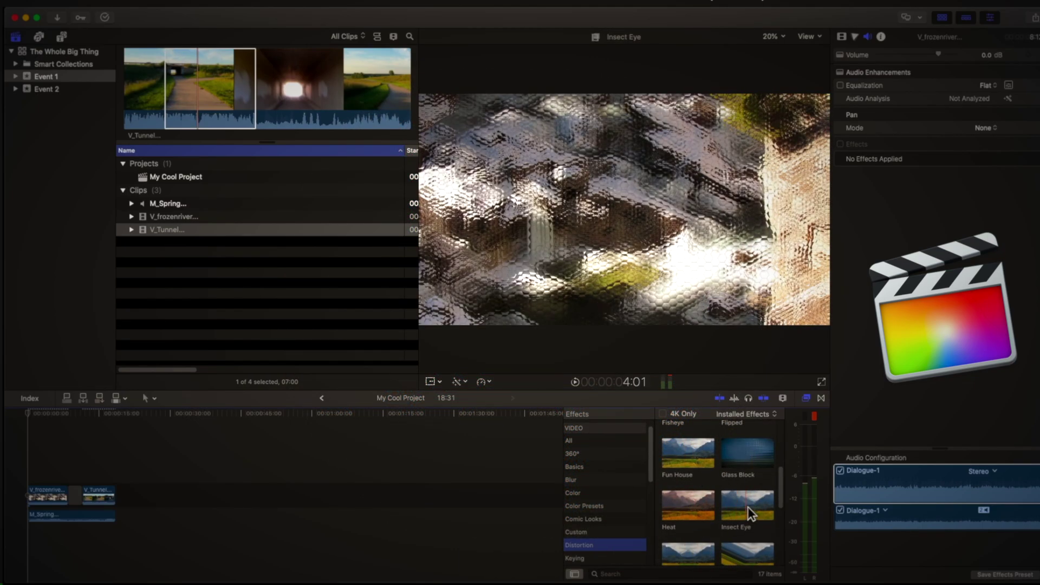
left_click_drag(748, 506, 103, 497)
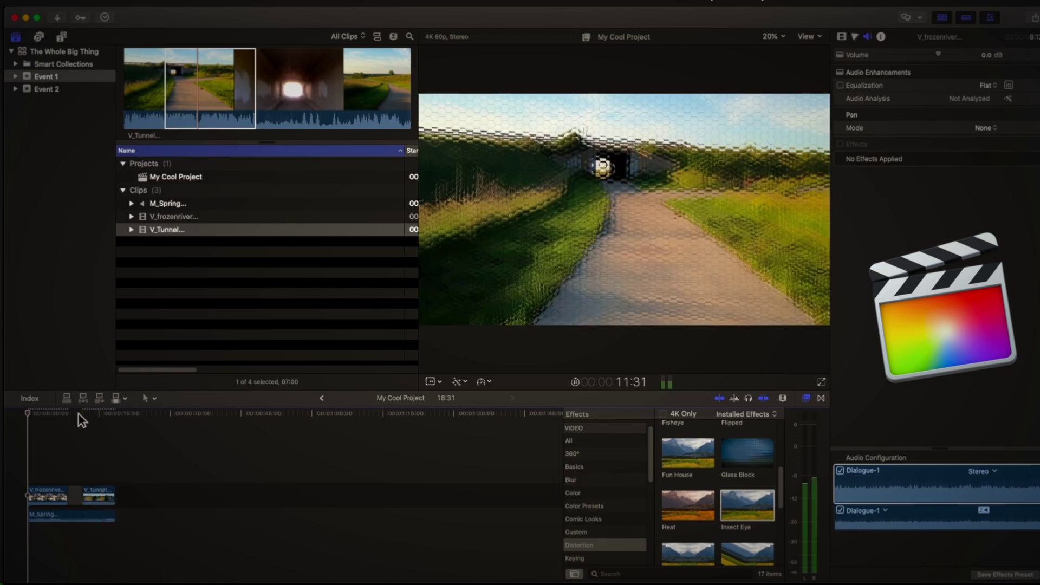
left_click(78, 413)
key("space")
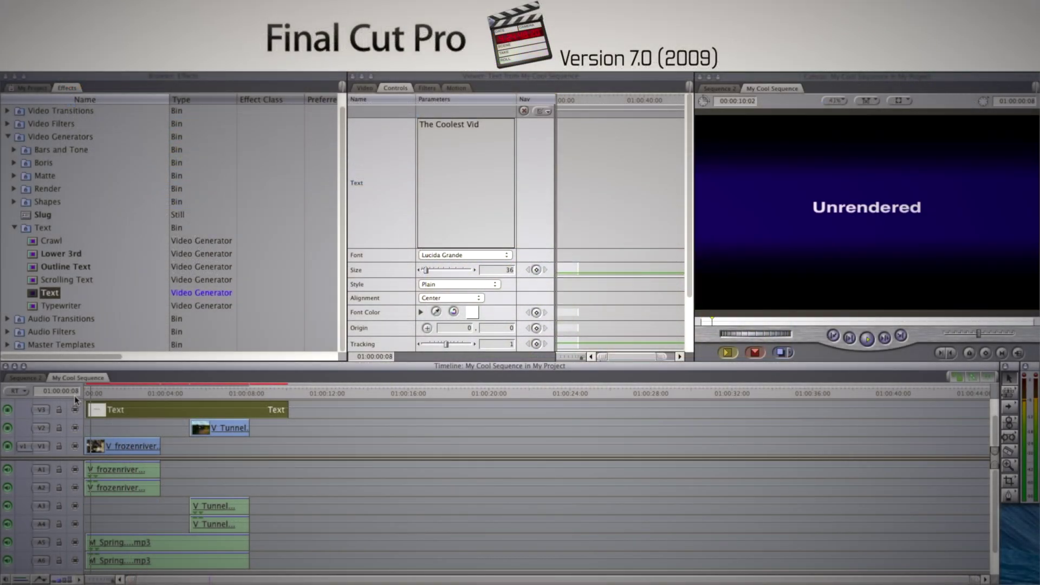
left_click(296, 66)
mouse_move(373, 96)
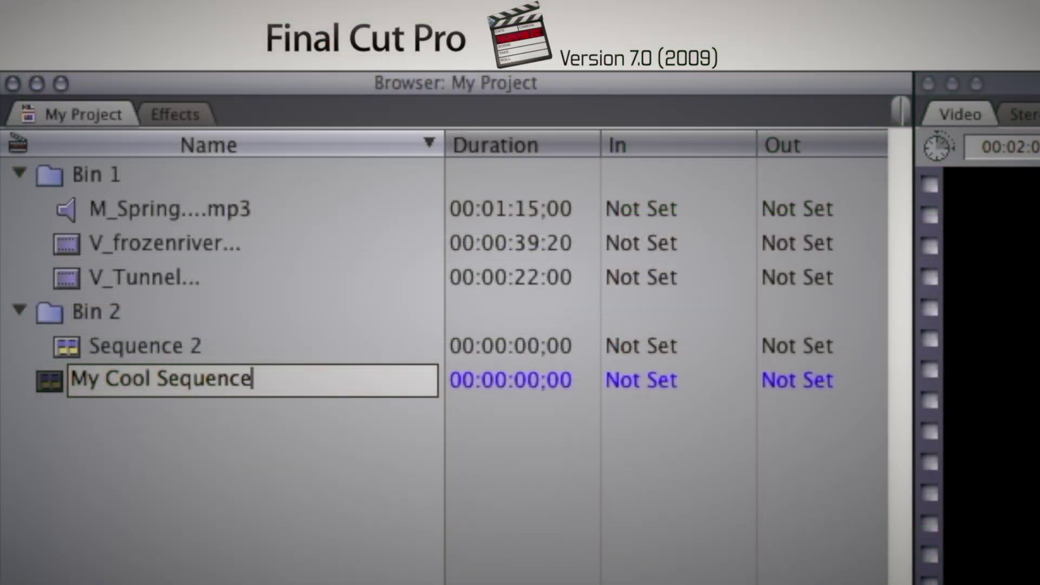
Move My Cool Sequence into Bin 1, add Bin 3, collapse Bins 2 and 3, and open V_frozenriver
left_click_drag(238, 379, 101, 182)
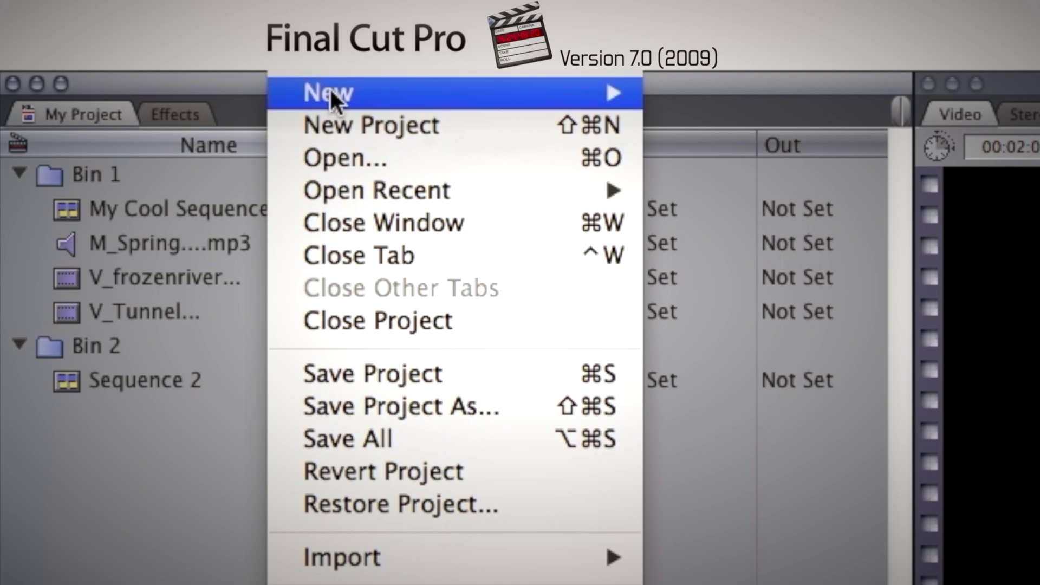
left_click(697, 135)
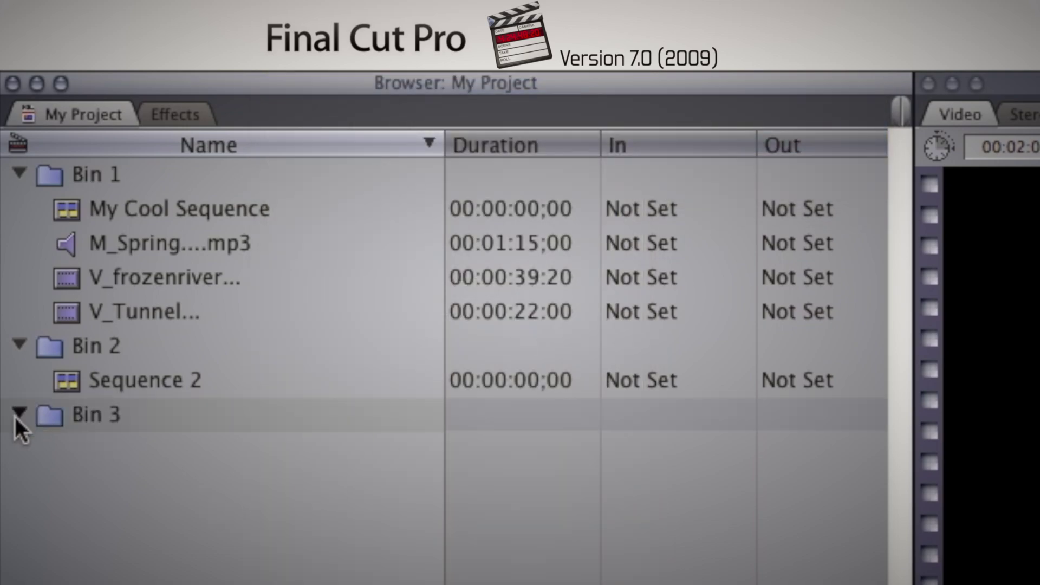
left_click(20, 345)
left_click(119, 213)
double_click(70, 279)
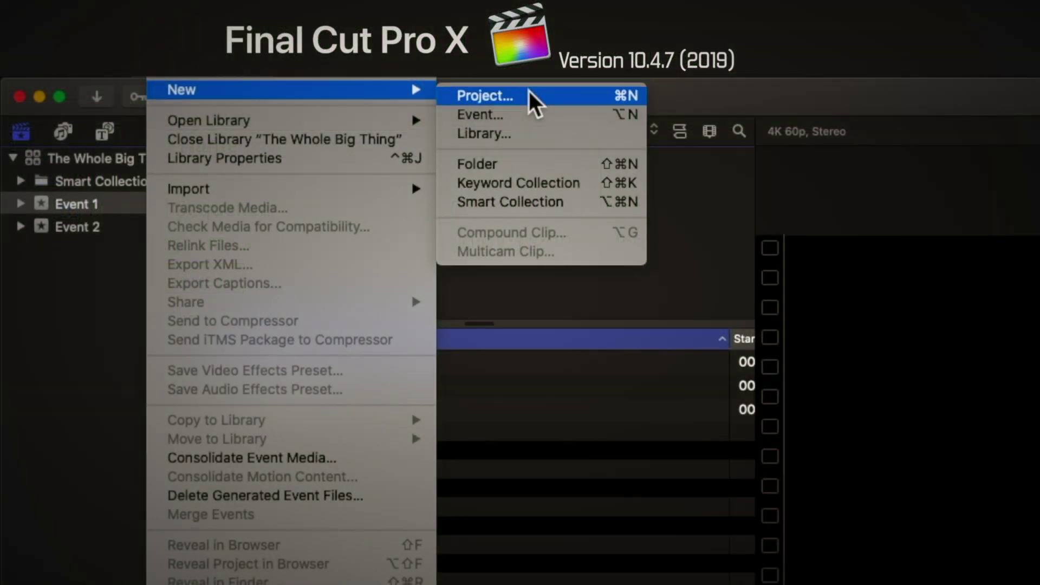
left_click(530, 94)
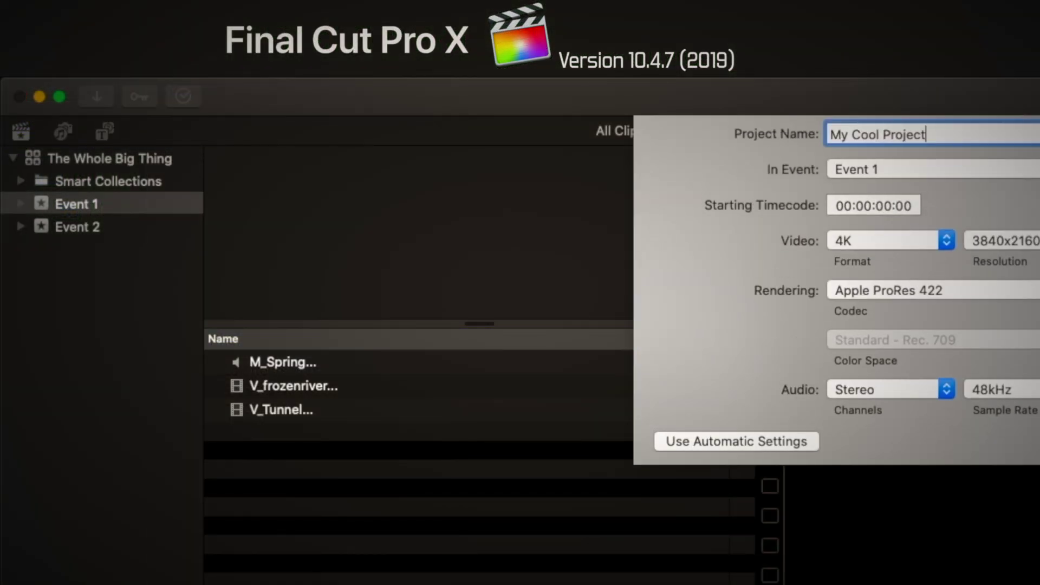
Confirm the new My Cool Project in Event 1 and select the V_frozenriver clip
key("Return")
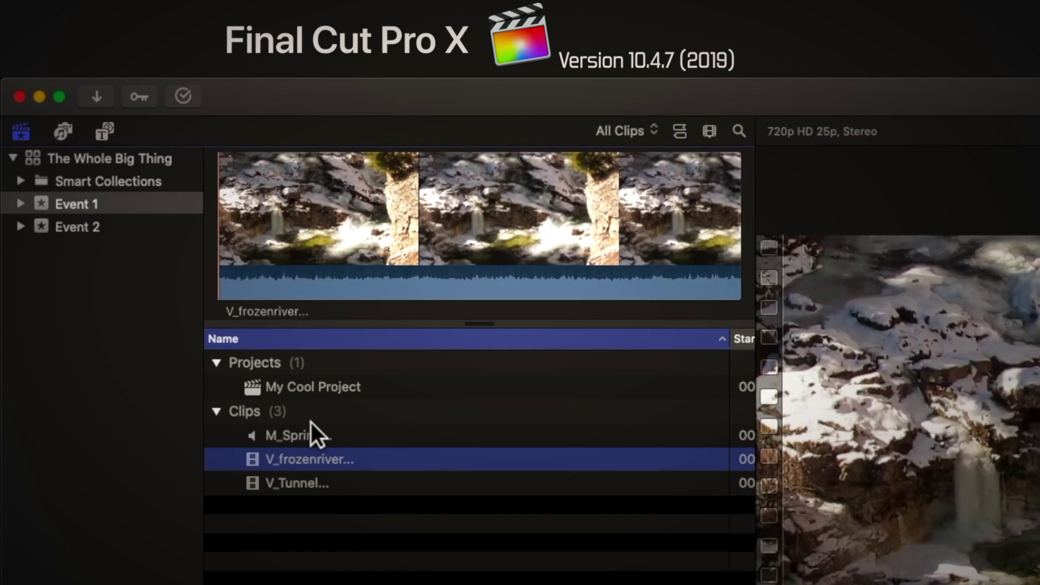
left_click(300, 190)
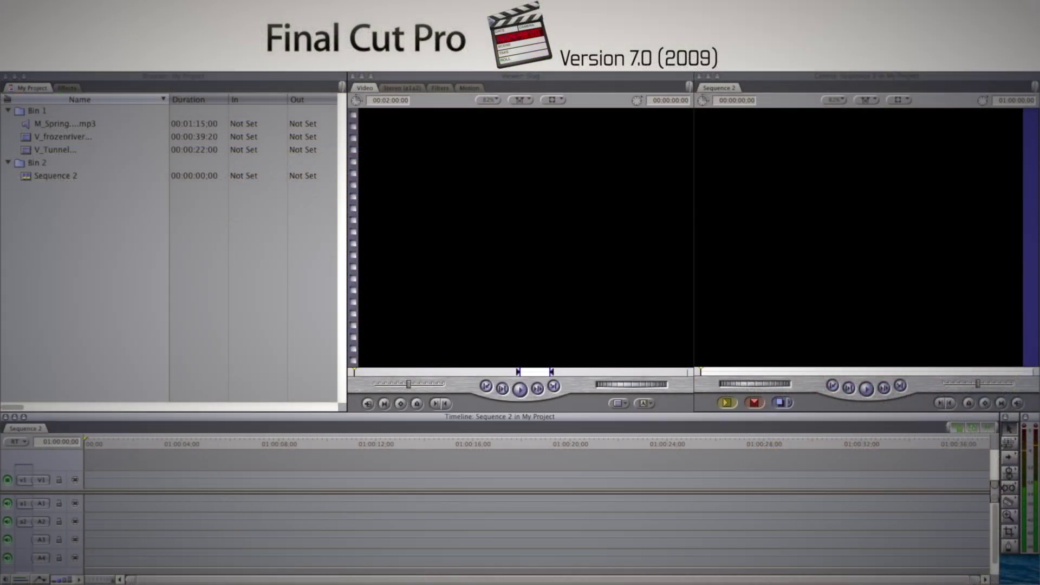
mouse_move(574, 76)
left_mouse_down()
mouse_move(576, 168)
mouse_move(574, 72)
left_mouse_up()
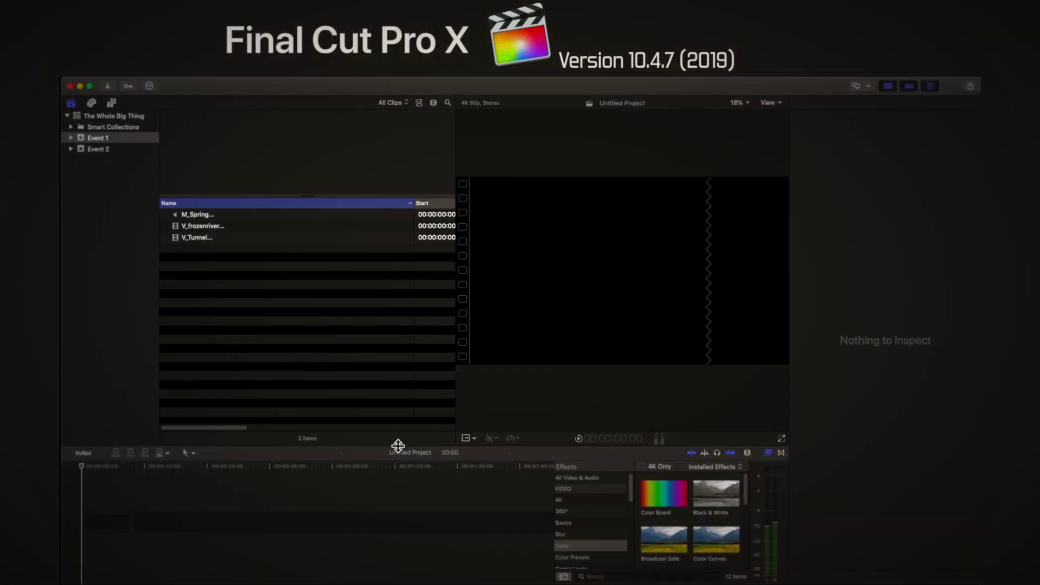
Raise the viewer–timeline divider so the timeline area gets taller
left_click_drag(398, 445, 400, 415)
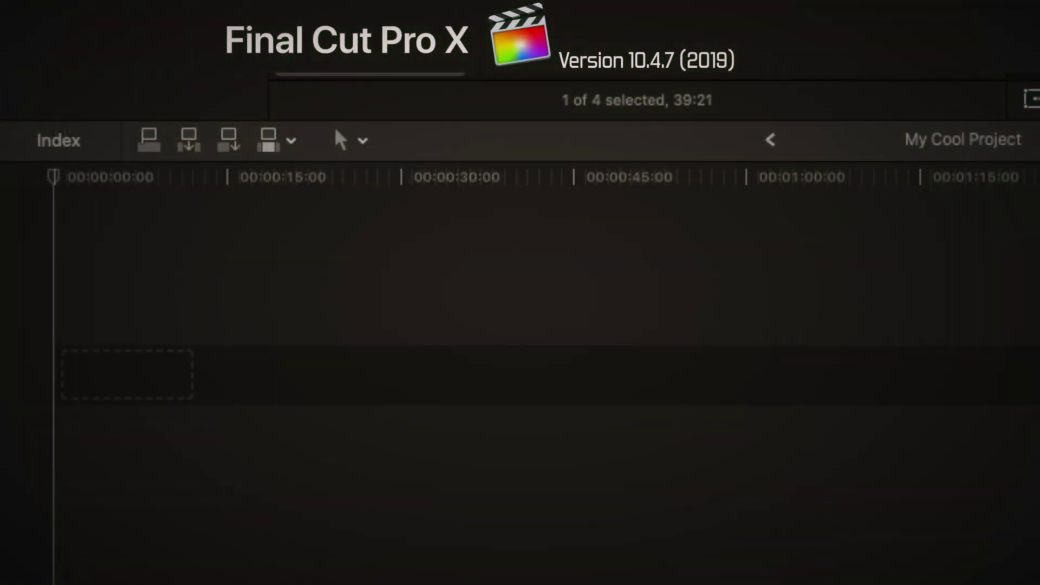
Place V_frozenriver at the start of My Cool Project's timeline, then add V_Tunnel after it
left_click_drag(298, 504, 133, 399)
key("super+1")
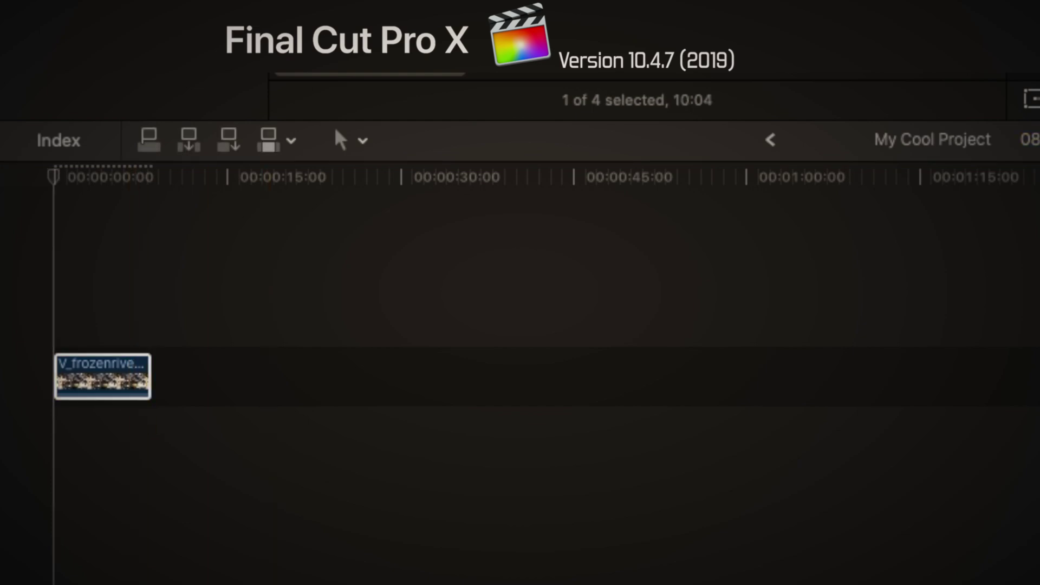
left_click_drag(457, 472, 982, 446)
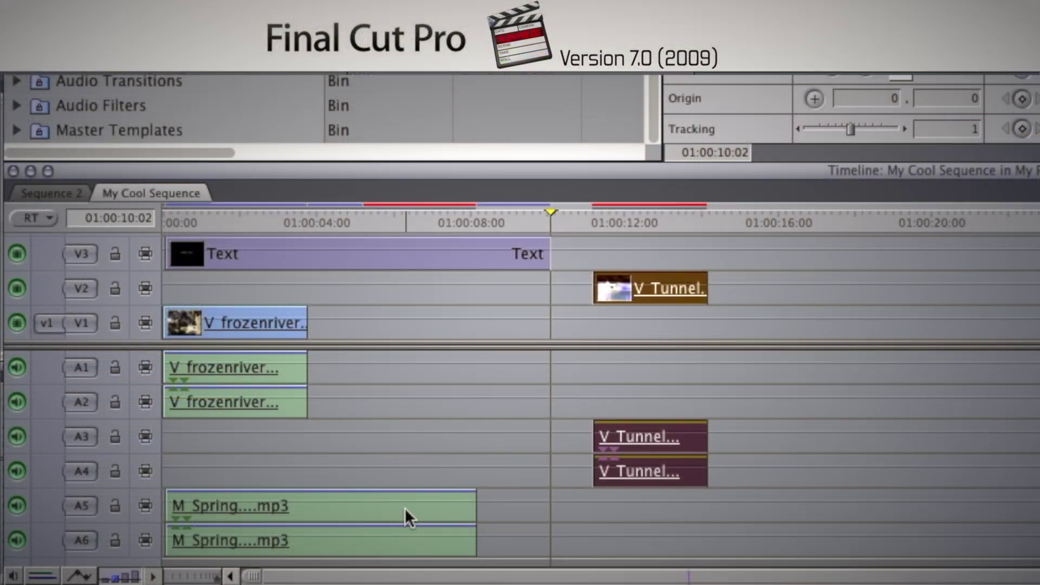
Shift Spring.mp3 and V_frozenriver later in My Cool Sequence and select V_Tunnel
left_click_drag(405, 508, 523, 508)
left_click_drag(270, 322, 374, 327)
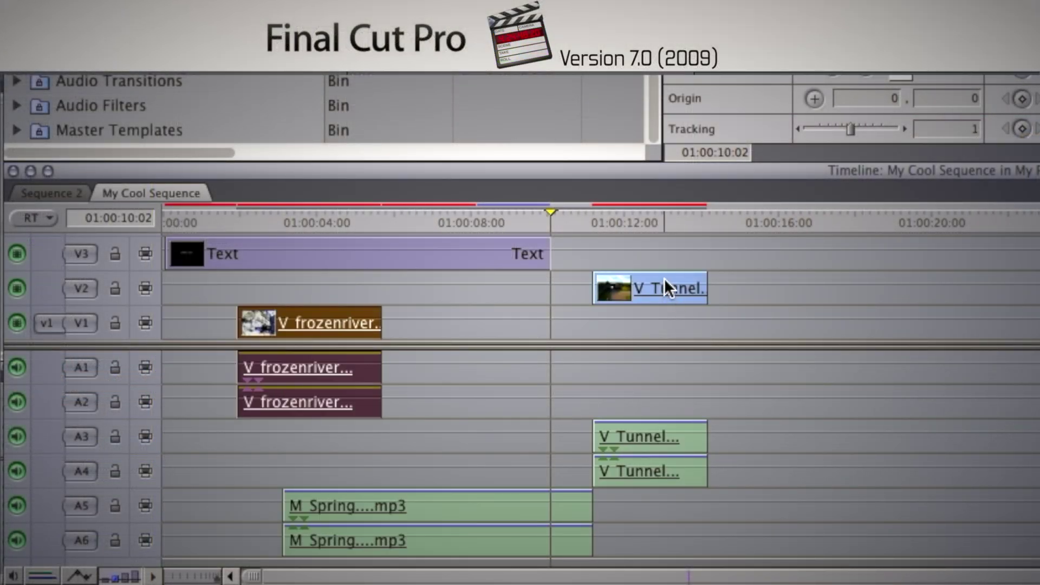
mouse_move(665, 278)
left_mouse_down()
mouse_move(674, 248)
mouse_move(669, 298)
mouse_move(667, 285)
left_mouse_up()
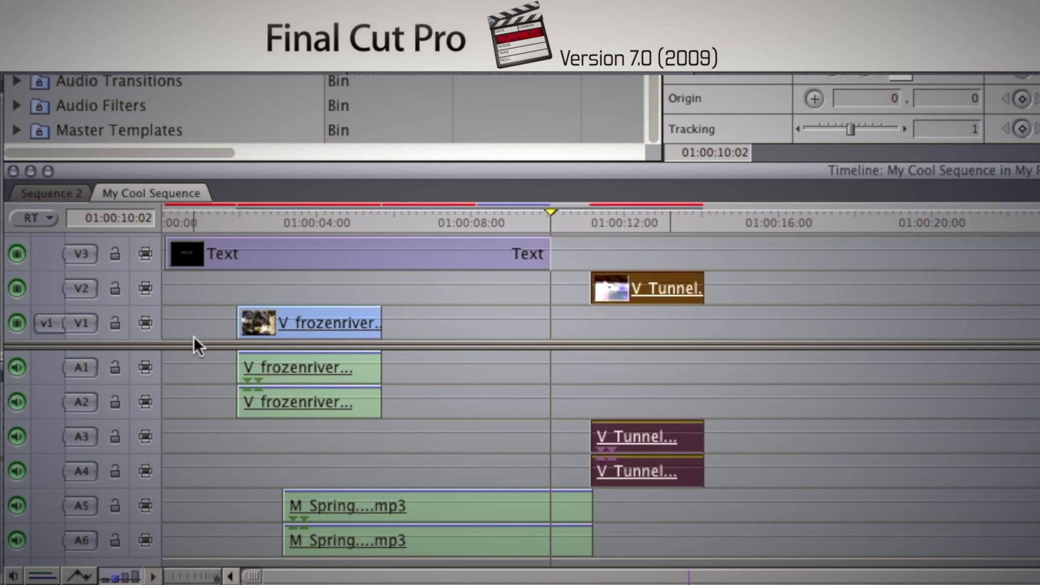
Toggle the V2, V1 and A2 tracks off and back on, leaving every track visible
left_click(17, 288)
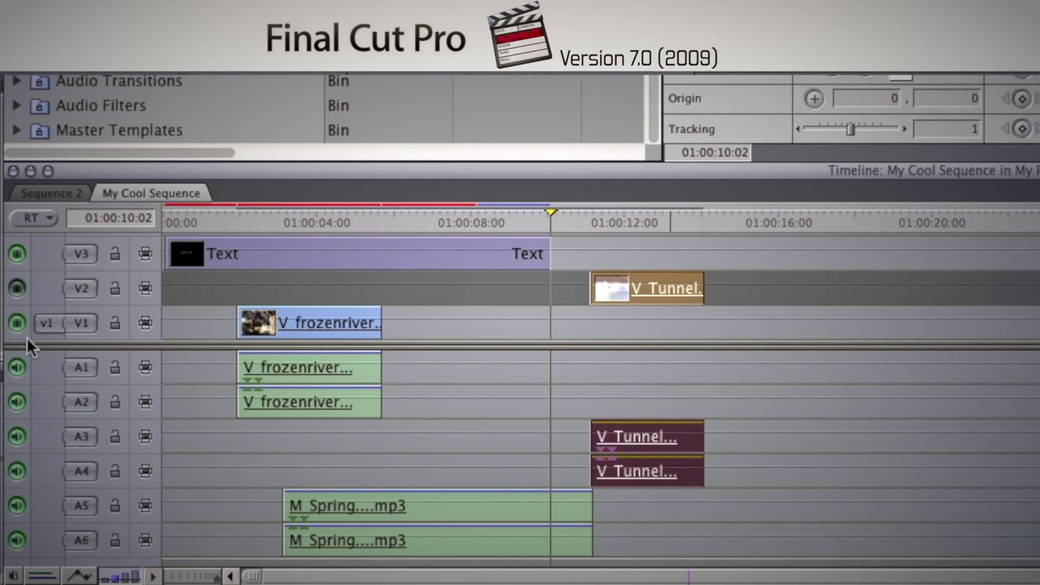
left_click(16, 323)
left_click(17, 323)
left_click(17, 402)
left_click(17, 402)
left_click(17, 288)
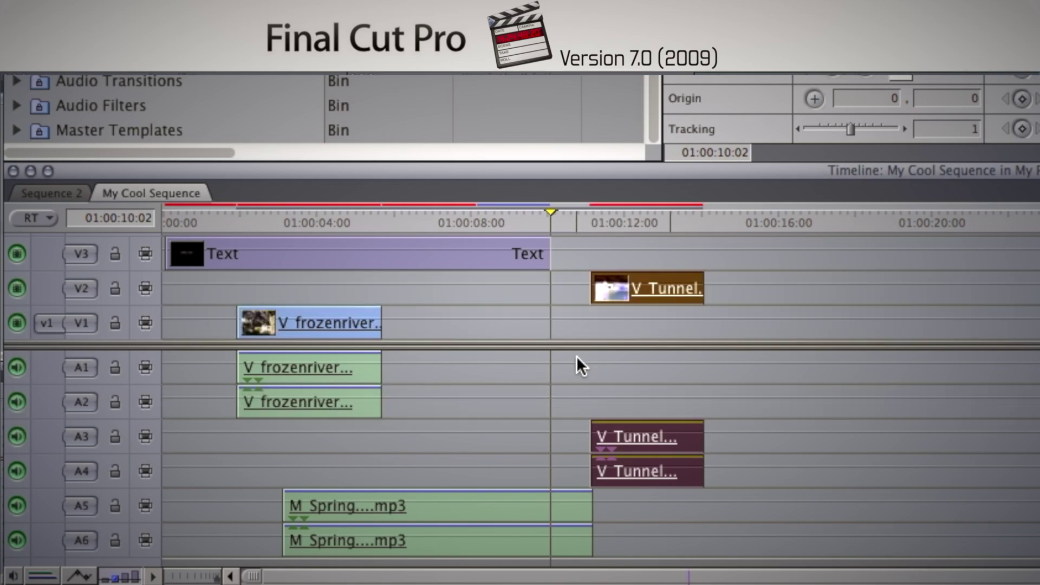
left_click(217, 0)
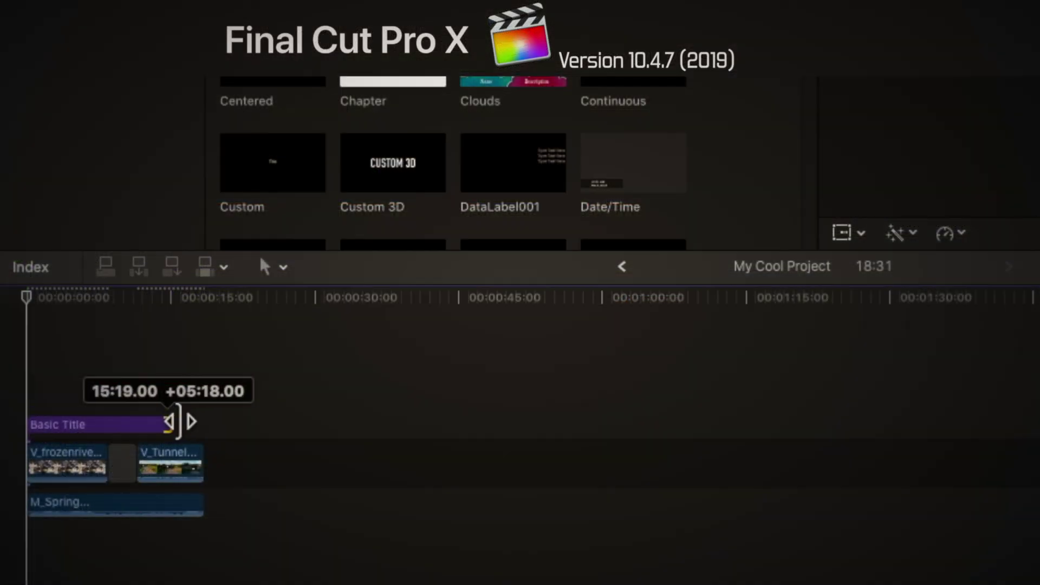
Extend the Basic Title clip over both video clips and park the playhead near the start
left_click_drag(170, 422, 204, 420)
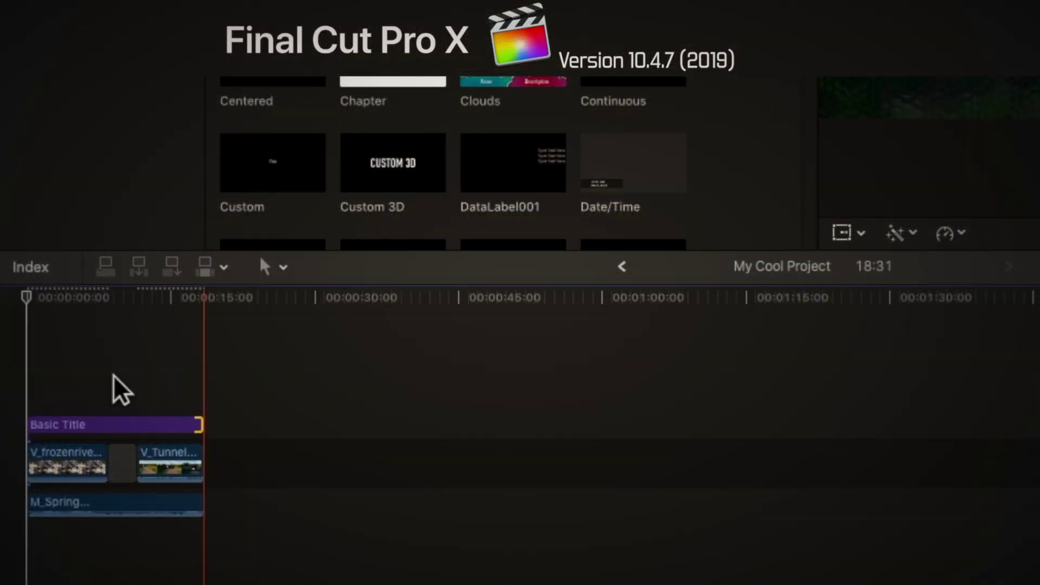
left_click(107, 382)
left_click(135, 423)
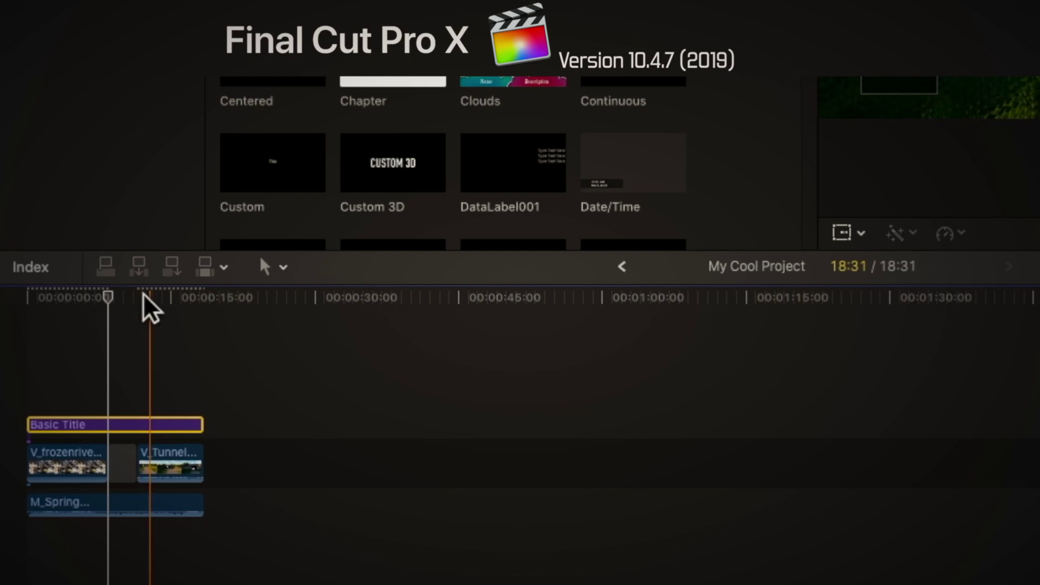
left_click(65, 297)
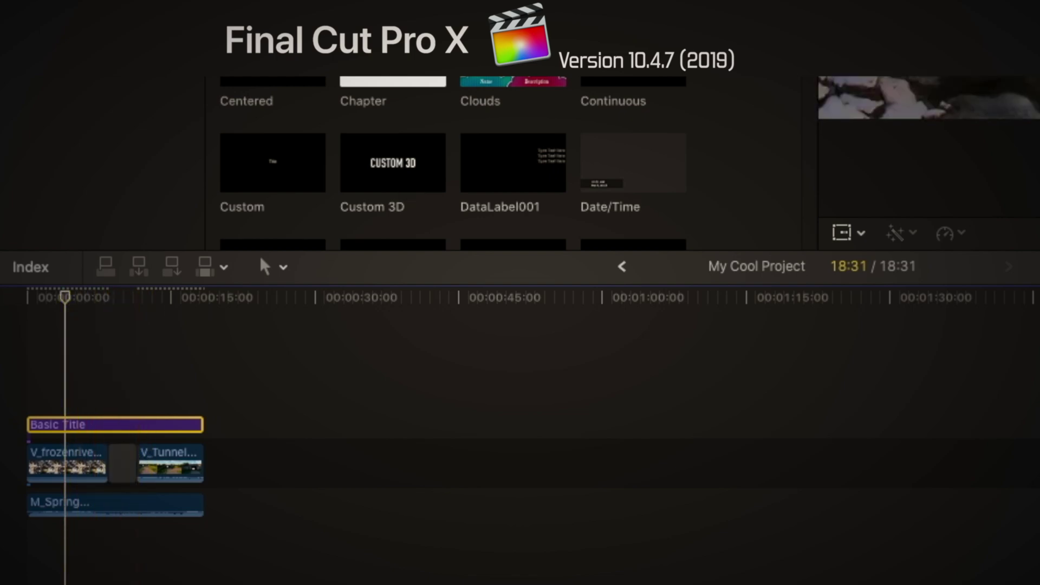
key("super+1")
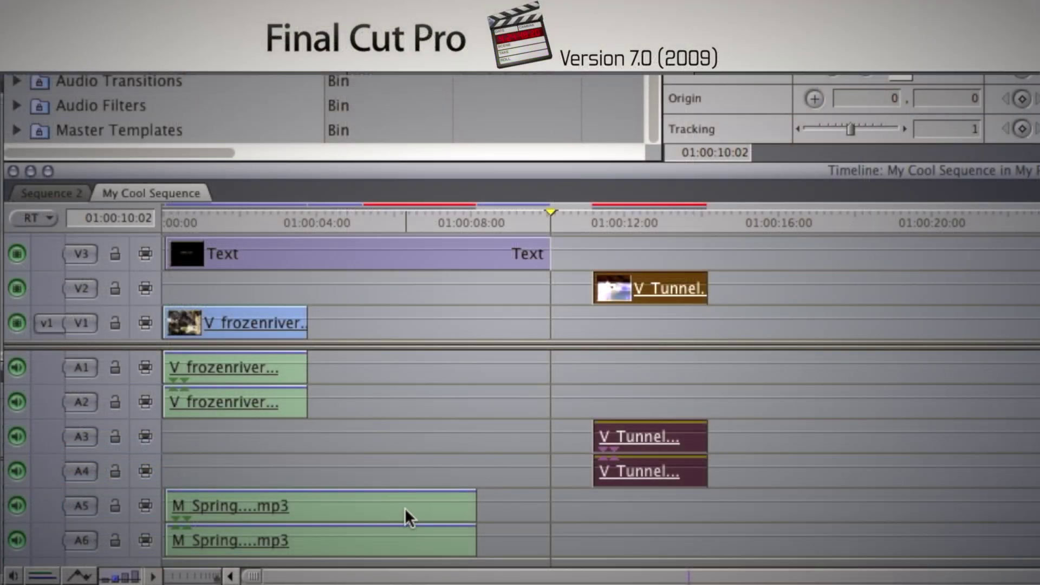
Shift the music and frozenriver clips later, reposition the Tunnel clip, and toggle V2 visibility
left_click_drag(406, 509, 497, 503)
left_click_drag(270, 319, 345, 324)
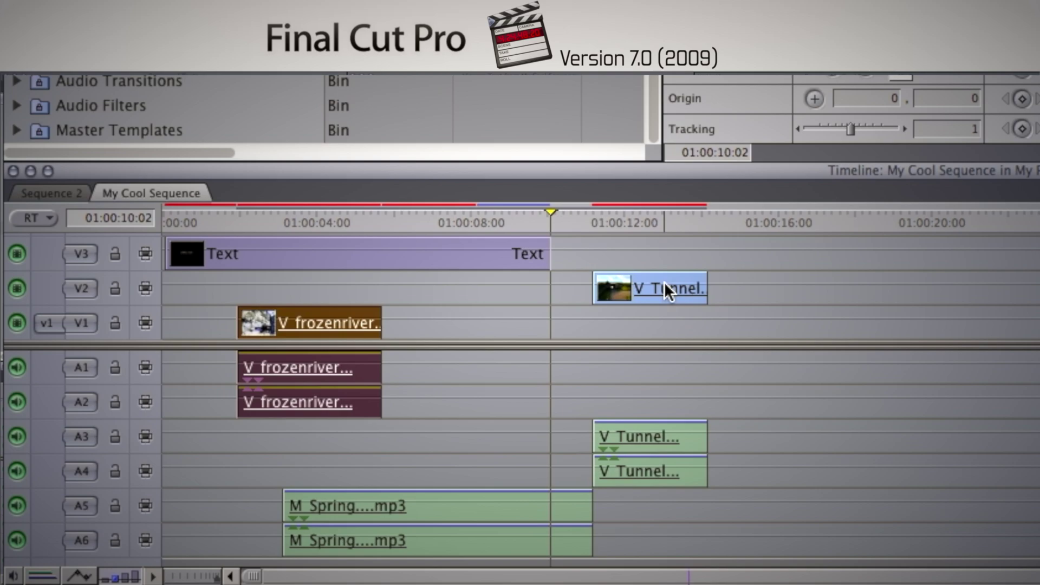
mouse_move(664, 282)
left_mouse_down()
mouse_move(676, 248)
mouse_move(668, 302)
left_mouse_up()
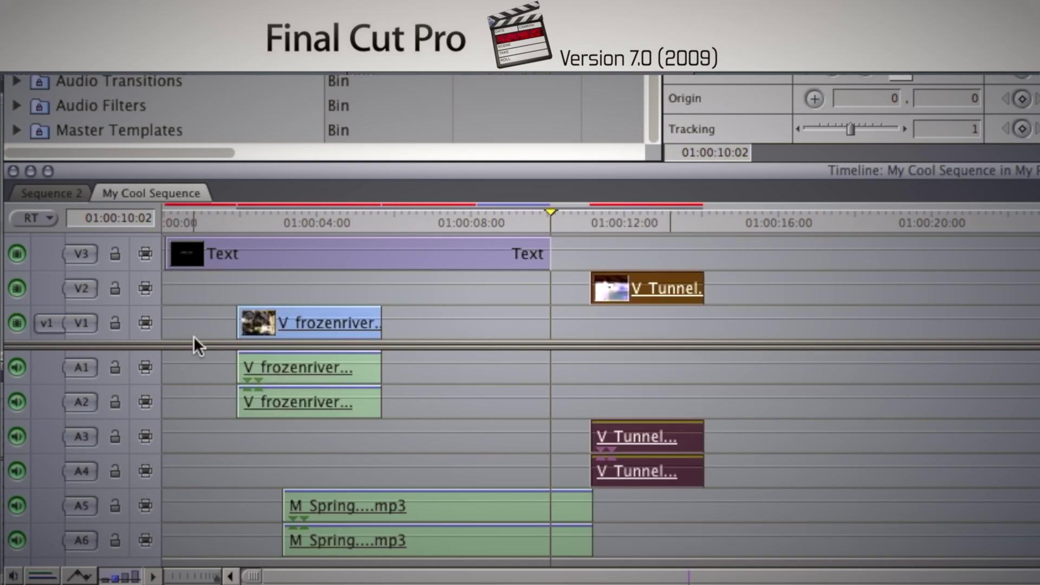
left_click(18, 287)
left_click(20, 286)
left_click(19, 286)
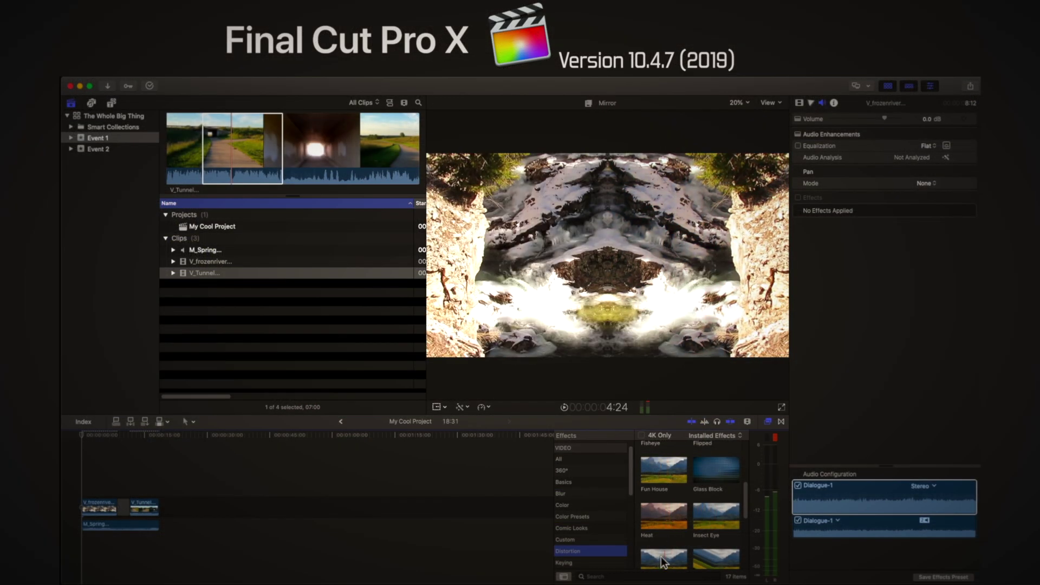
In Final Cut Pro 7, drop the Insect Eye effect onto the Tunnel clip
left_click_drag(717, 516, 171, 509)
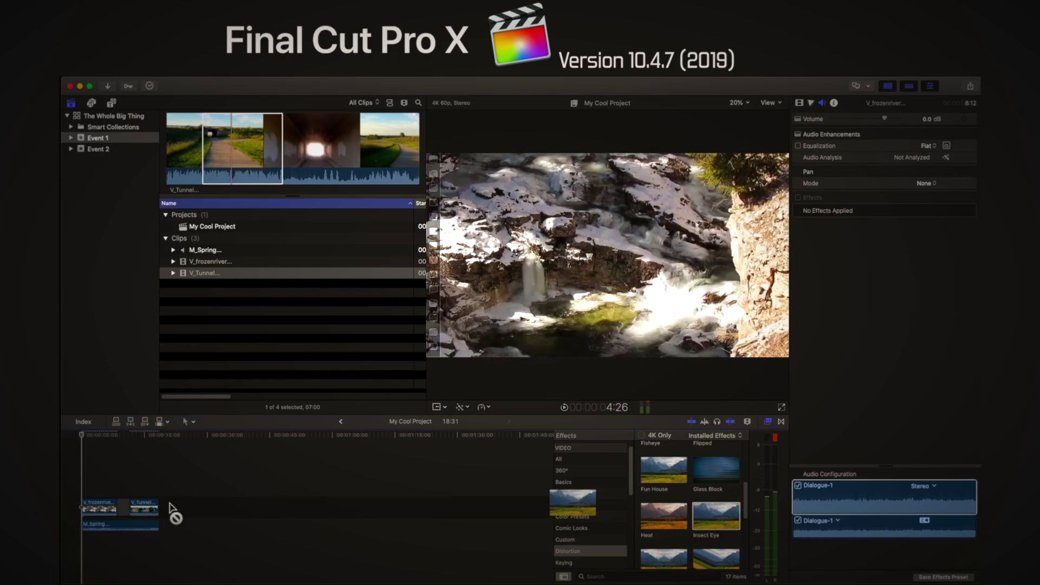
left_click_drag(150, 513, 150, 514)
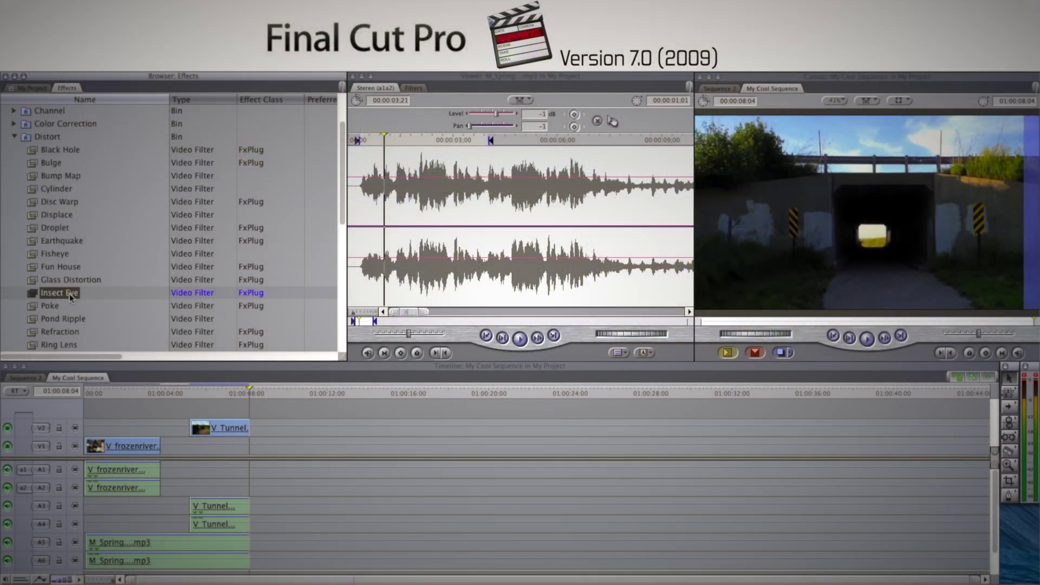
left_click_drag(69, 297, 228, 432)
Render the selection in Final Cut Pro 7, then apply Insect Eye to the tunnel clip in Final Cut Pro X
left_click(274, 65)
mouse_move(301, 78)
left_click(443, 83)
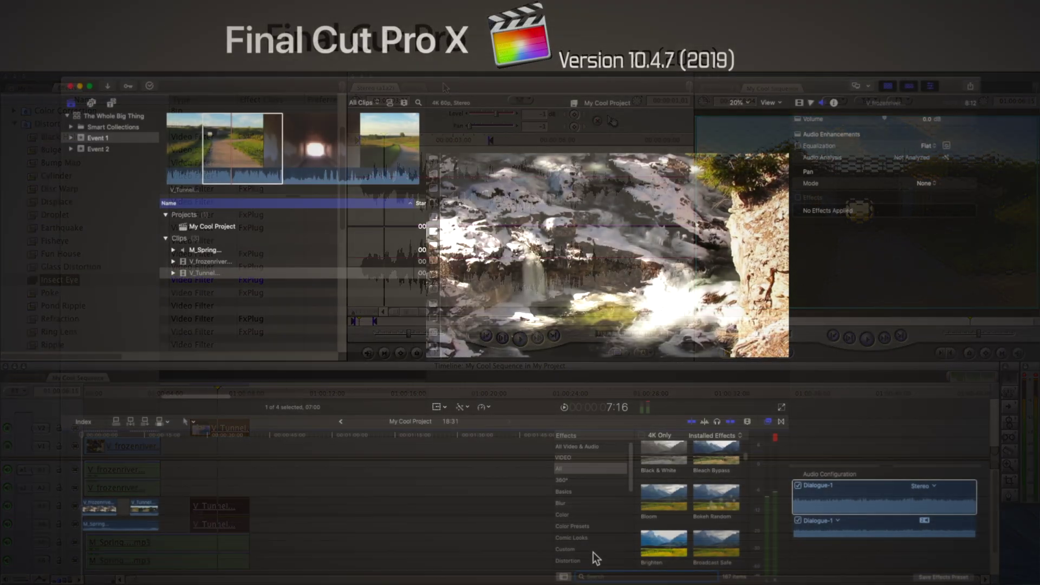
left_click(595, 551)
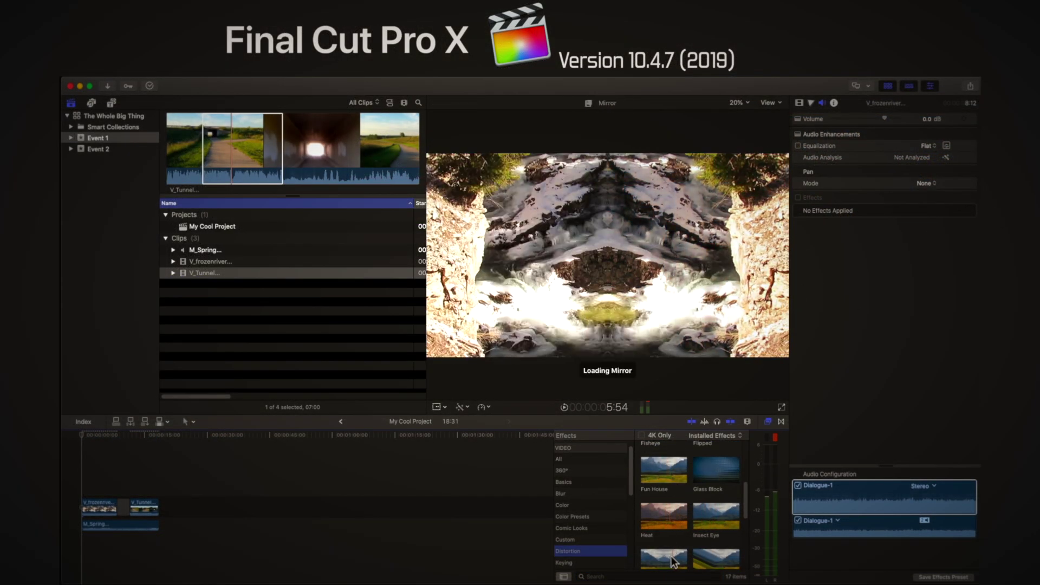
left_click_drag(708, 522, 147, 510)
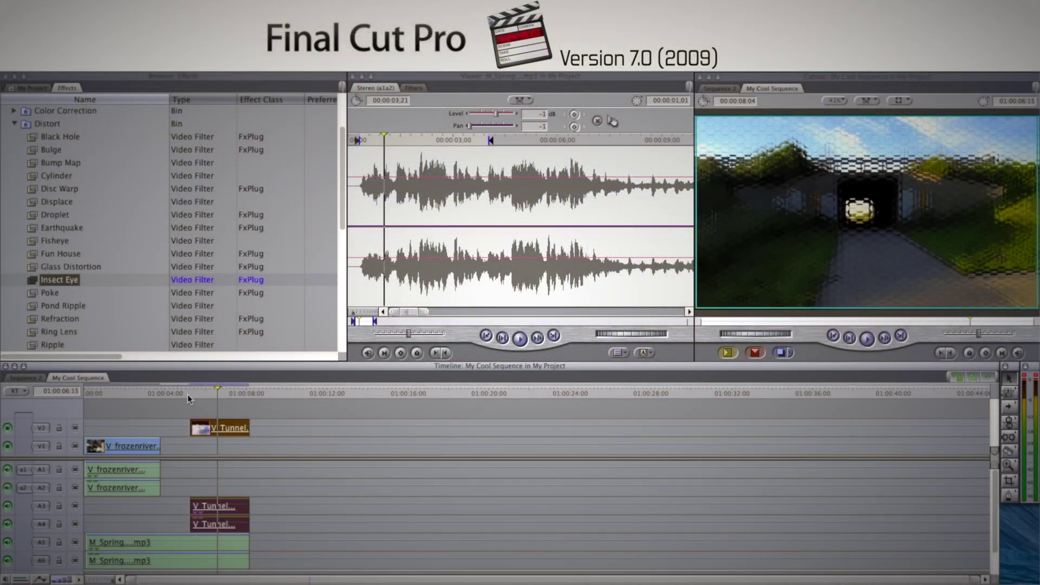
Preview the effect from before the Tunnel clip, then expand Video Generators > Text in Effects
left_click(181, 395)
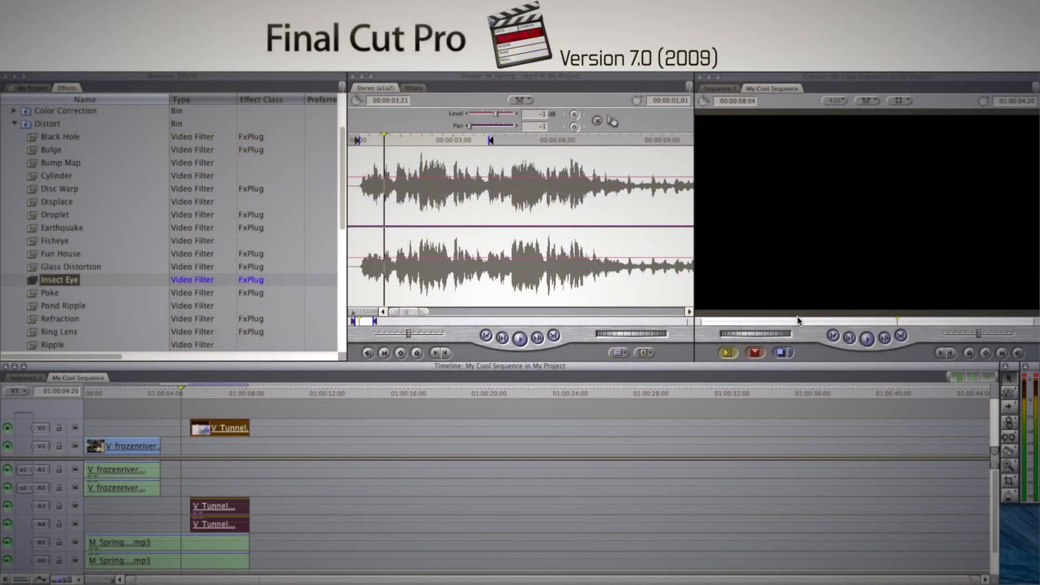
left_click(867, 339)
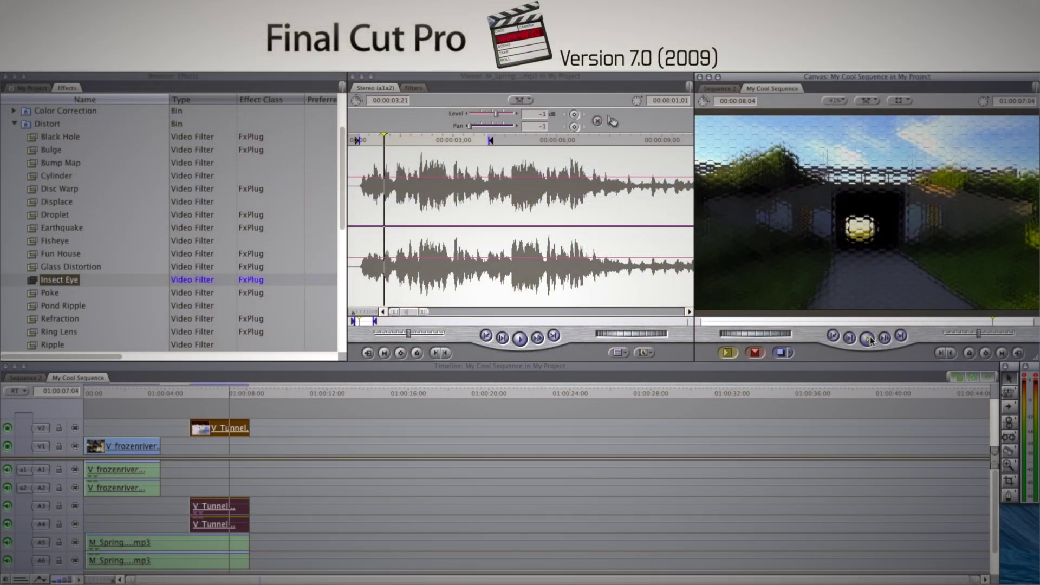
scroll(70, 233, "down", 2)
left_click(70, 233)
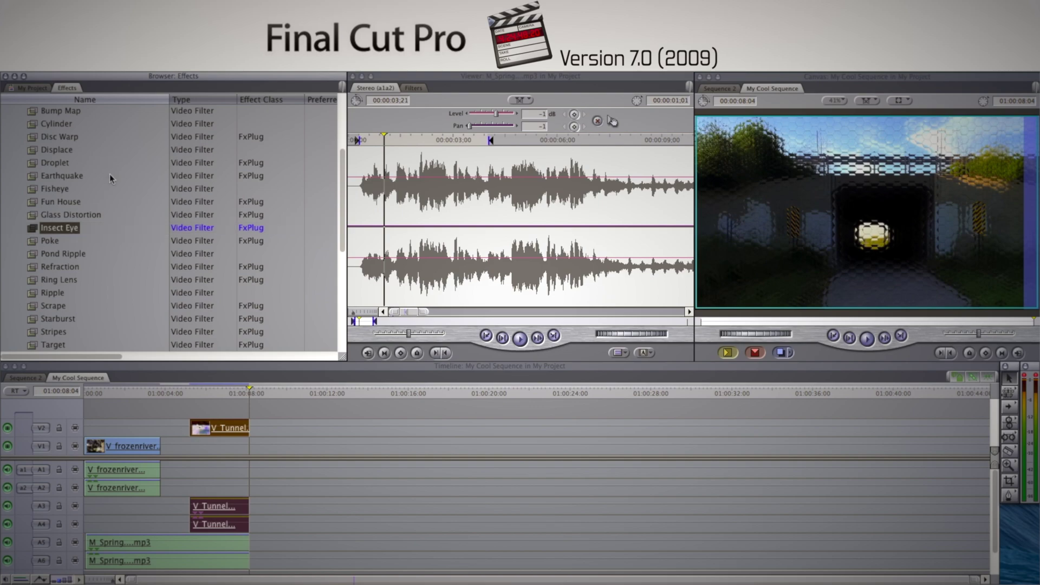
scroll(82, 190, "up", 5)
left_click(9, 136)
left_click(8, 150)
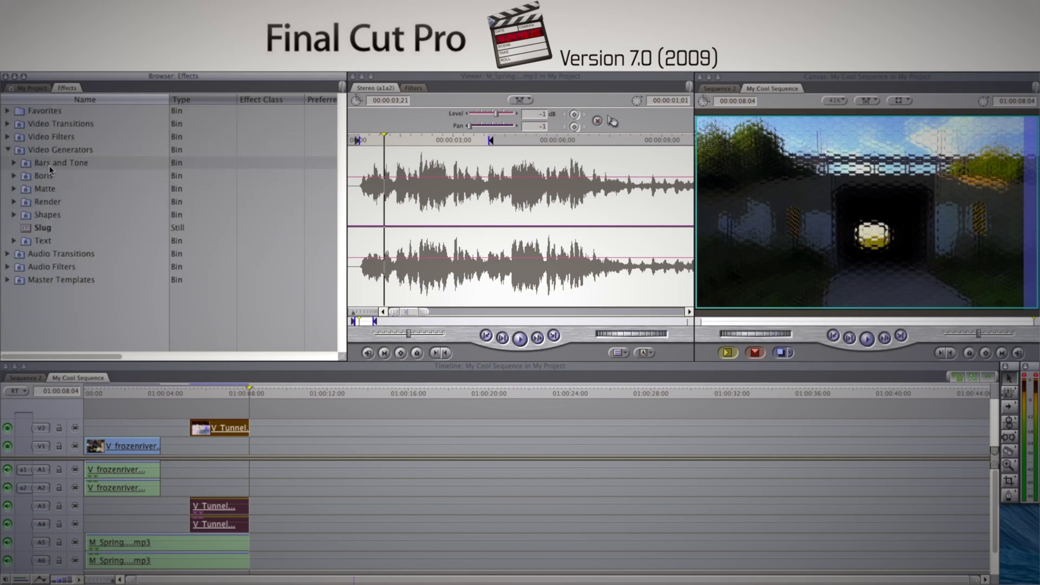
left_click(14, 240)
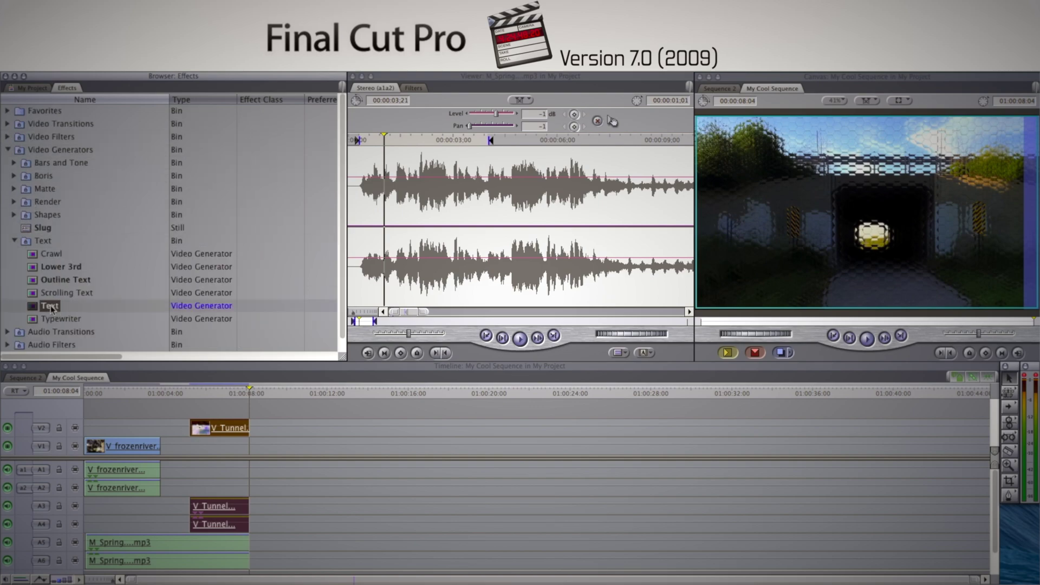
Add a Text generator on V3 above the waterfall footage and open it in the Viewer
left_click_drag(51, 309, 96, 413)
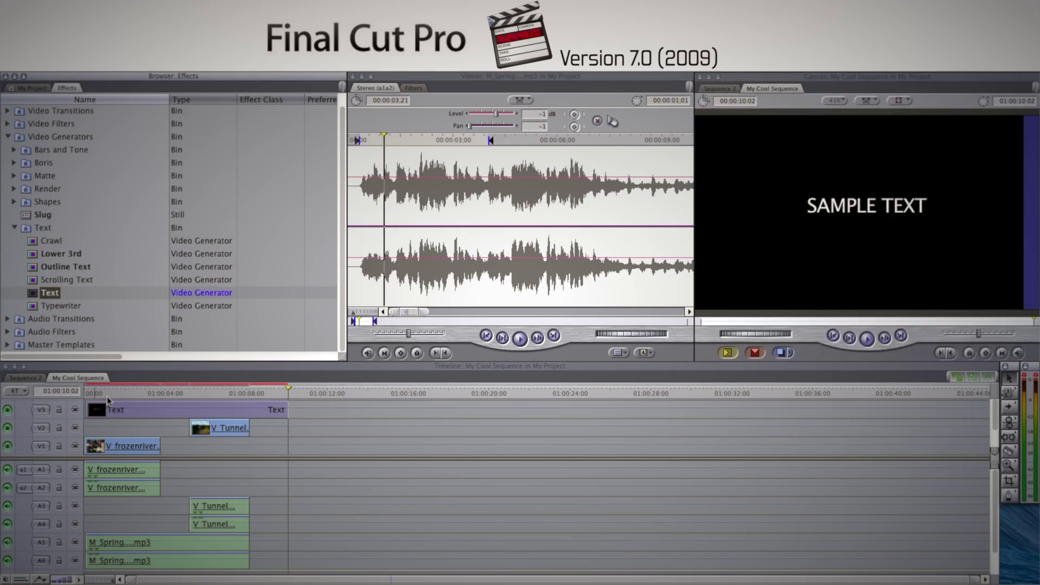
left_click(109, 395)
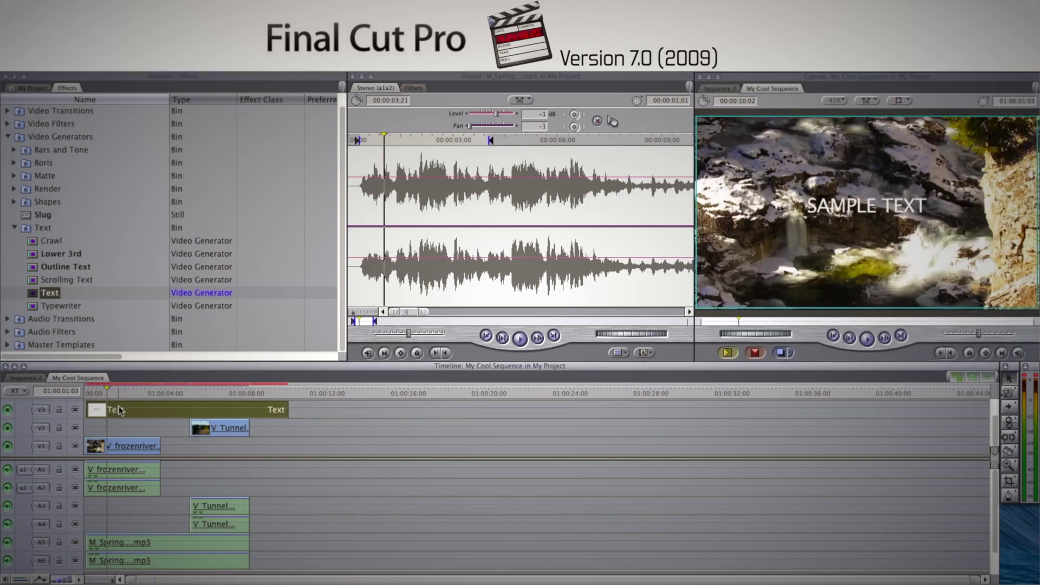
double_click(119, 411)
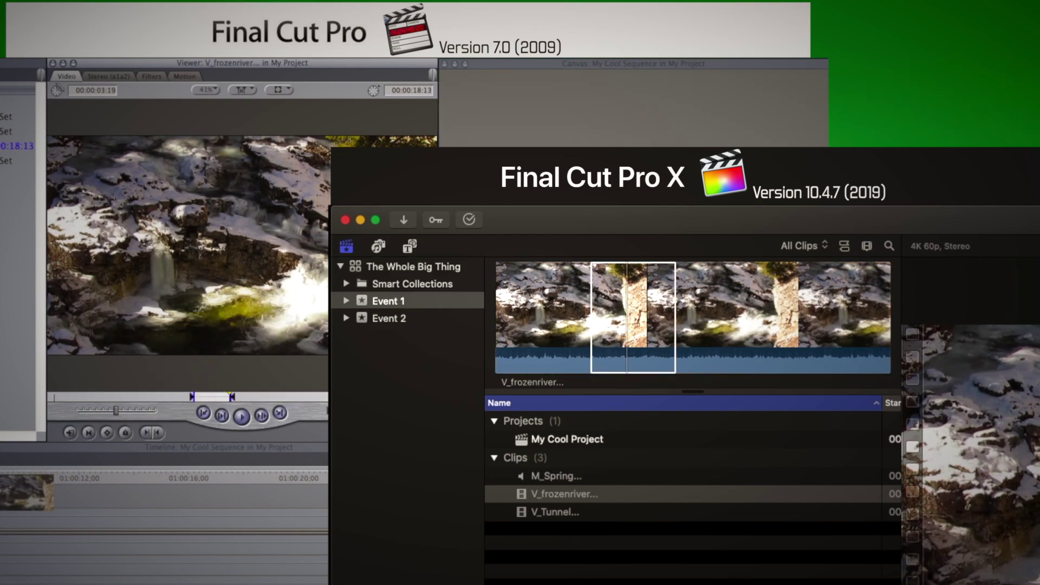
Select V_Tunnel in the Event 1 browser and mark a short range on its filmstrip
left_click(554, 512)
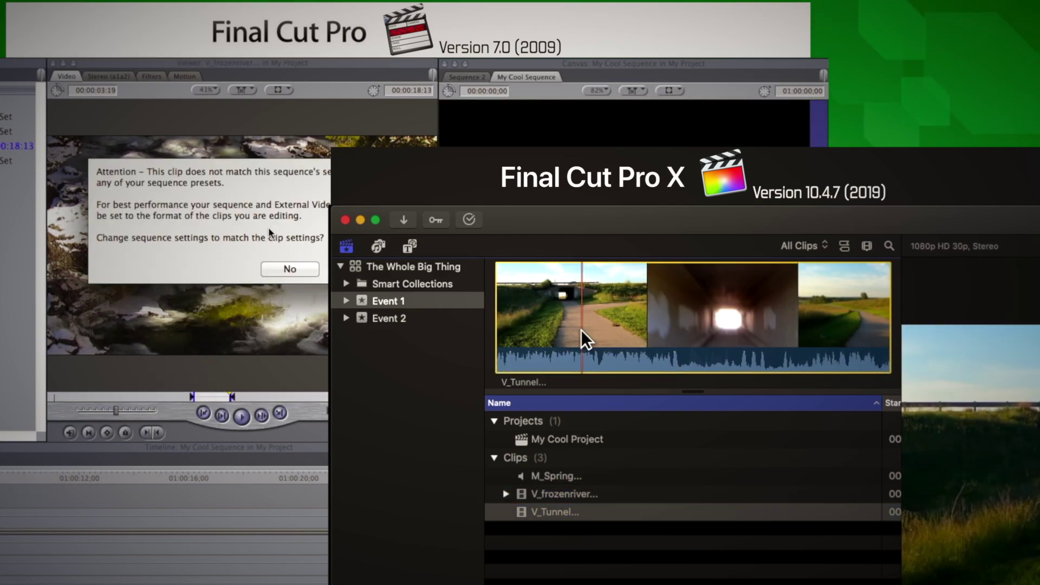
left_click_drag(676, 329, 553, 330)
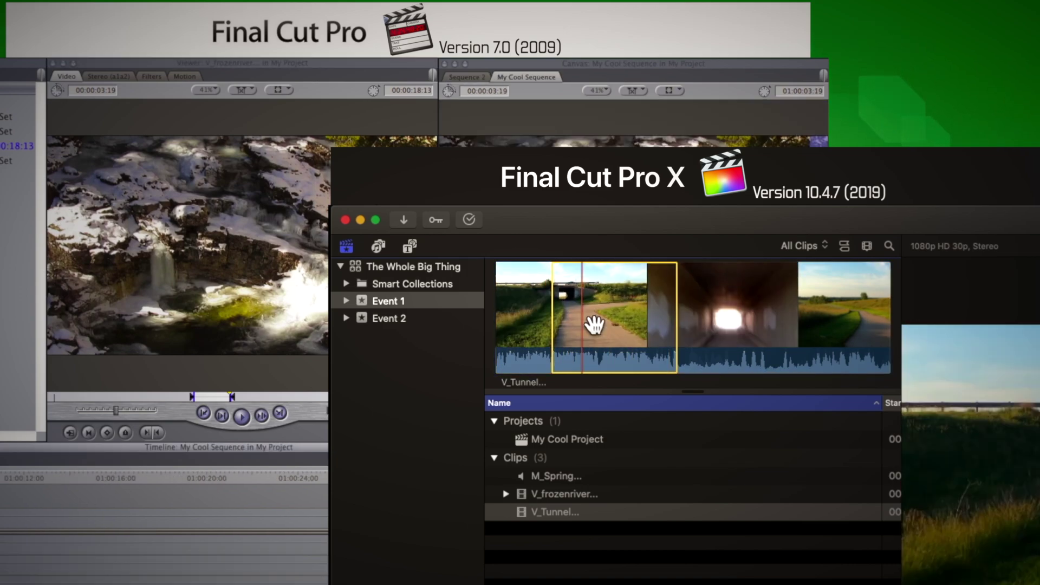